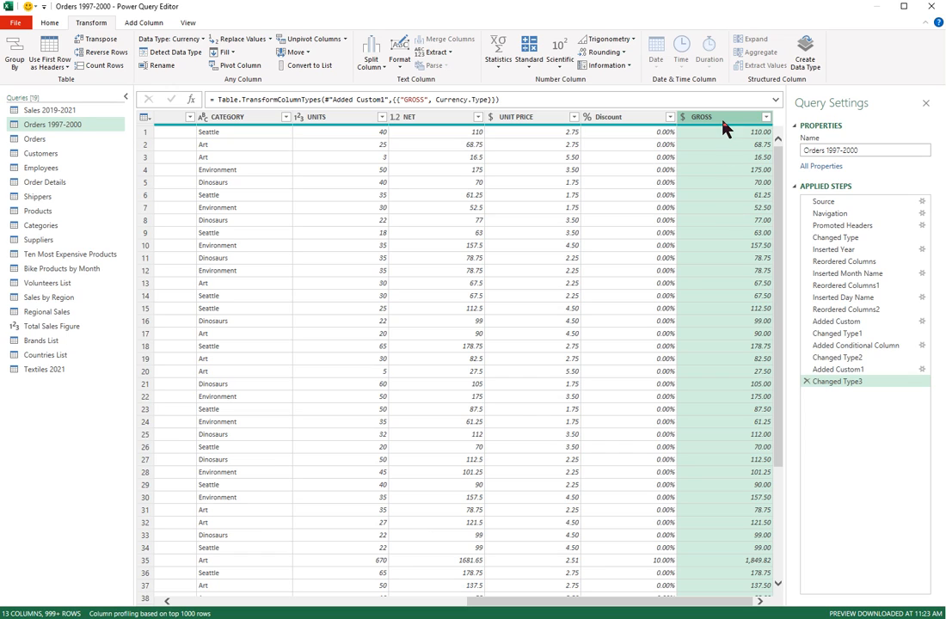
Step: Add a new column that rounds the GROSS values up, and delete that applied step again
left_click(145, 25)
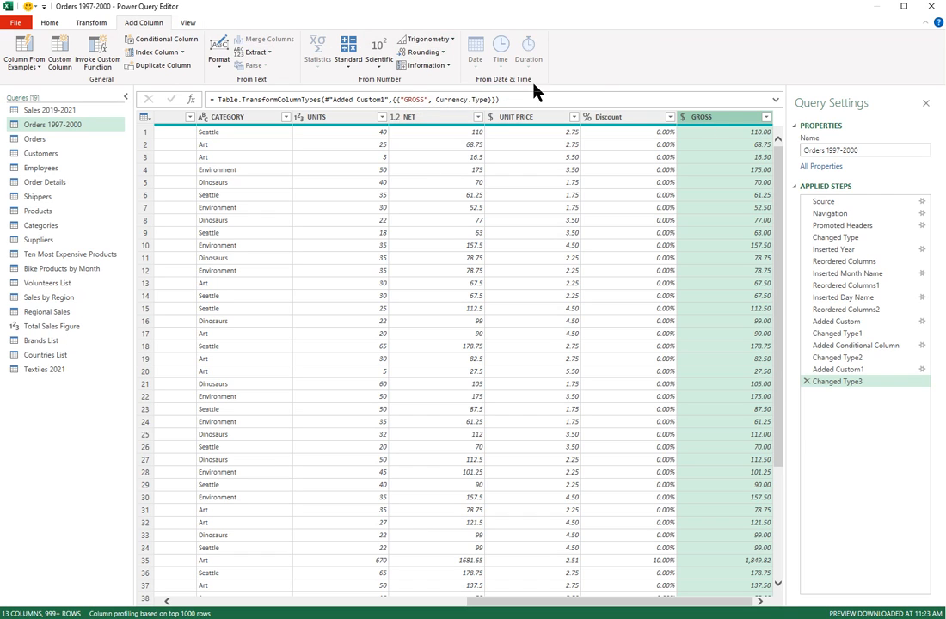
left_click(441, 52)
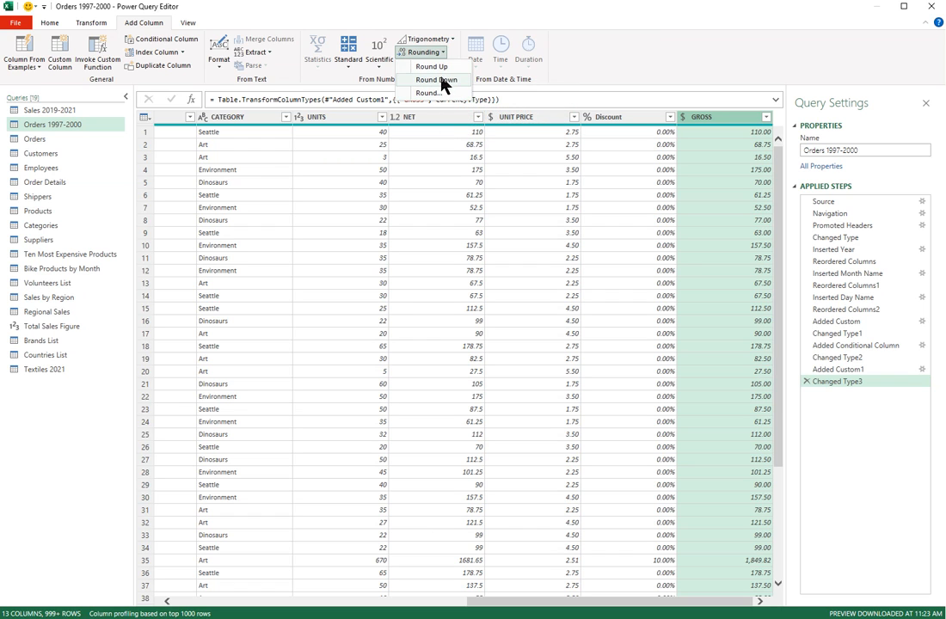
left_click(444, 69)
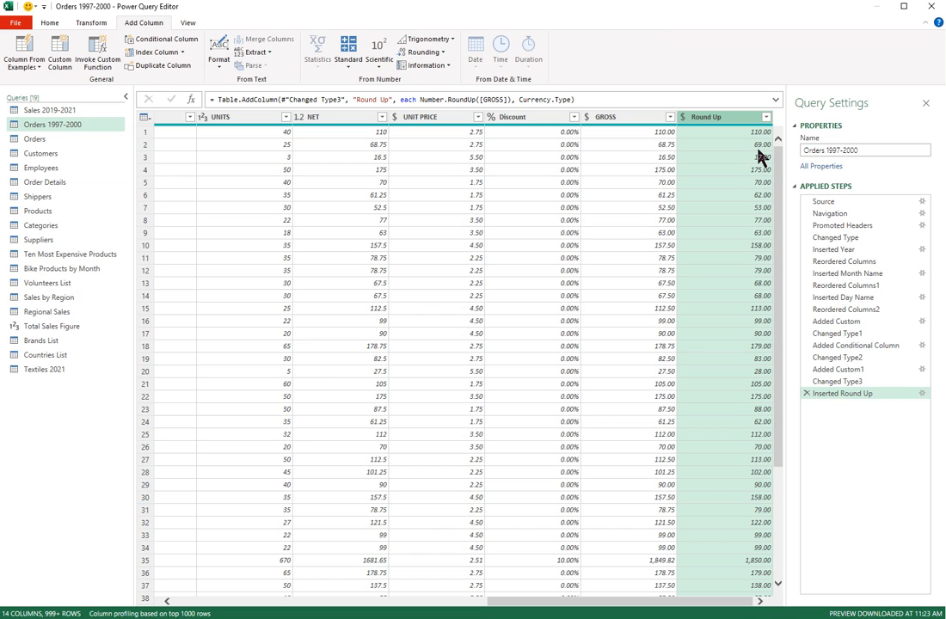
left_click(808, 385)
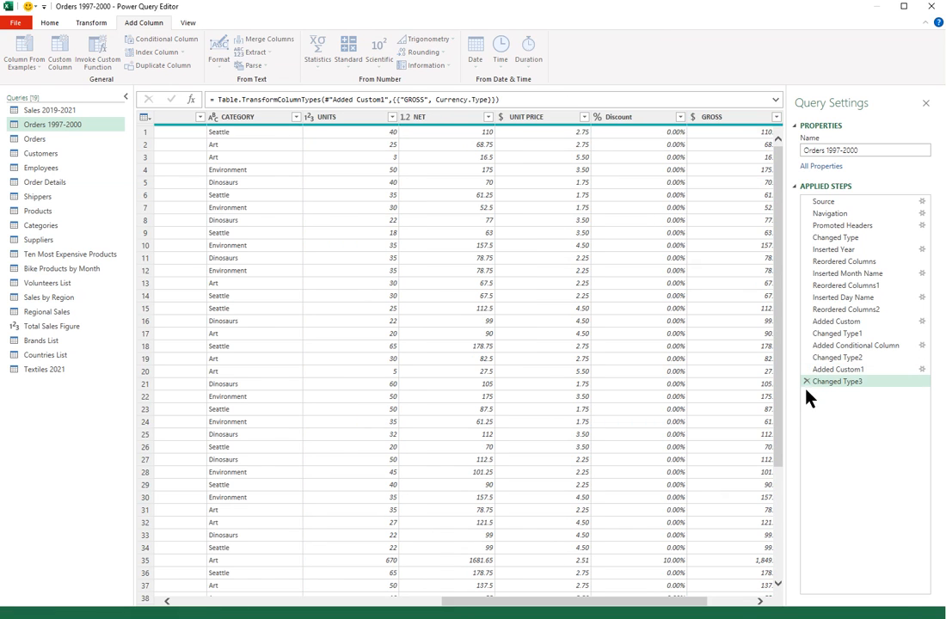
Step: Add a new column that rounds the GROSS values down, and delete that applied step again
left_click(727, 119)
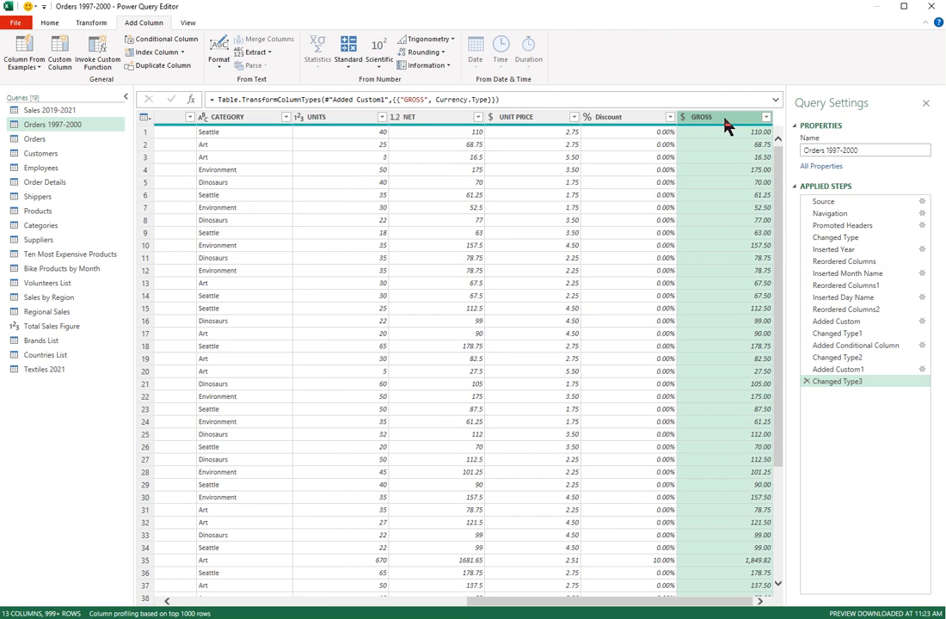
left_click(425, 53)
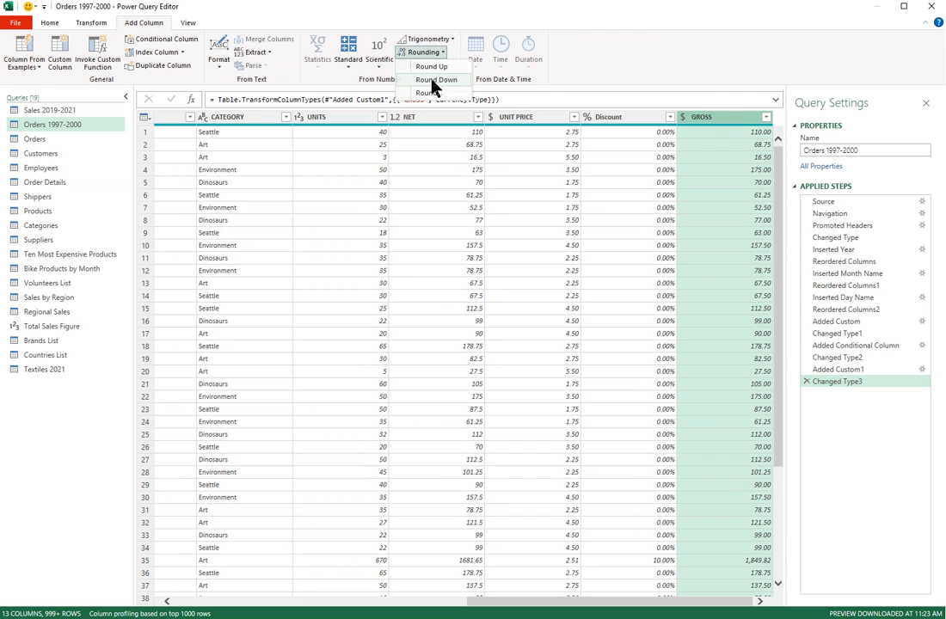
left_click(434, 81)
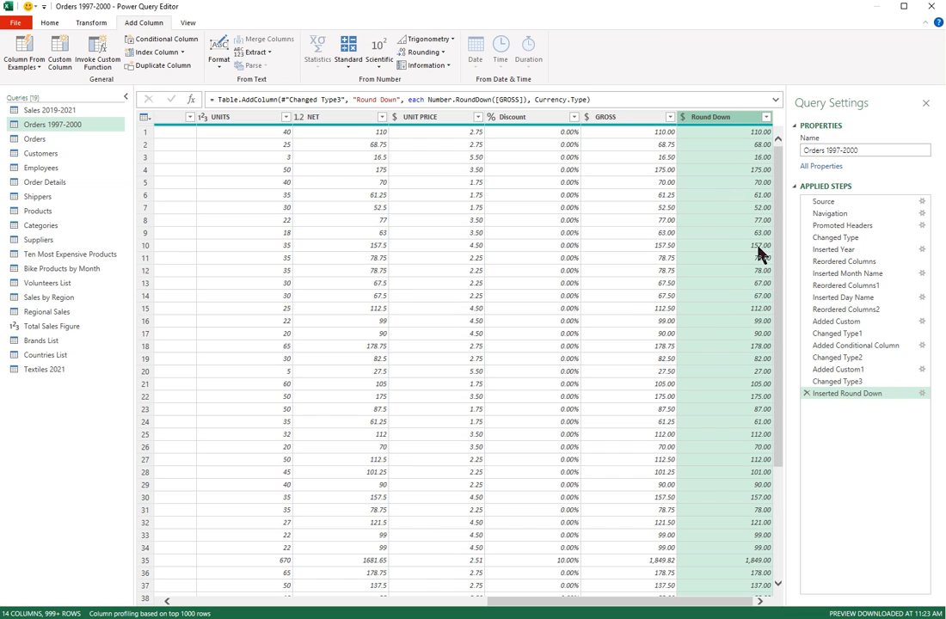
left_click(807, 395)
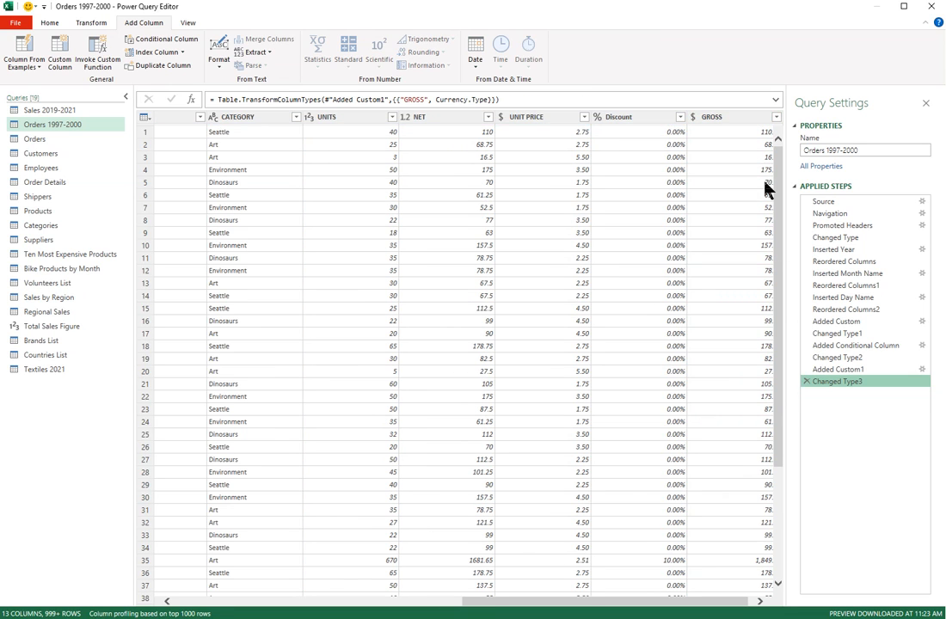
Step: Add a new column that rounds the GROSS values to 1 decimal place, and delete that applied step again
left_click(731, 118)
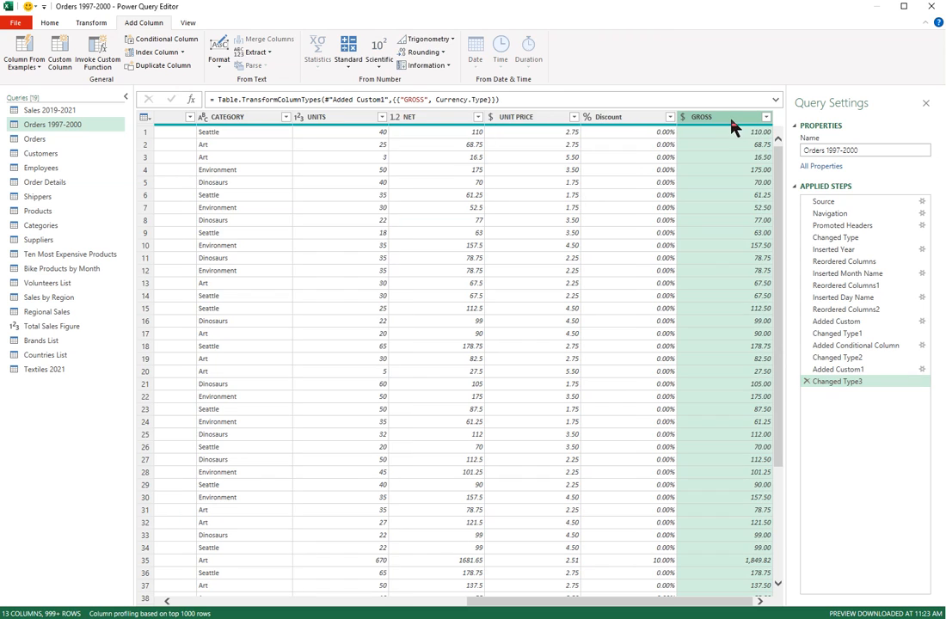
left_click(428, 54)
left_click(428, 93)
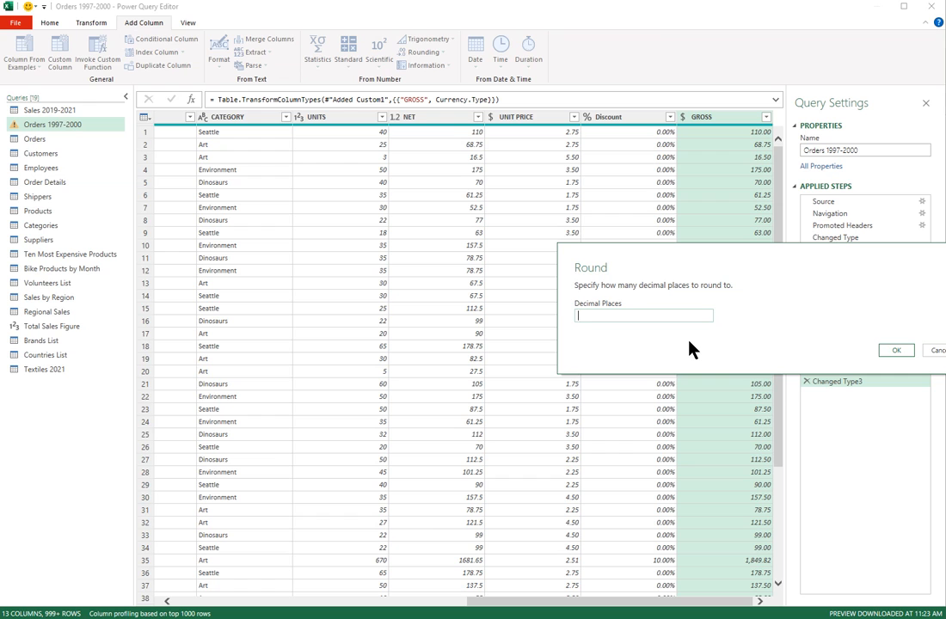
type("1")
left_click(899, 352)
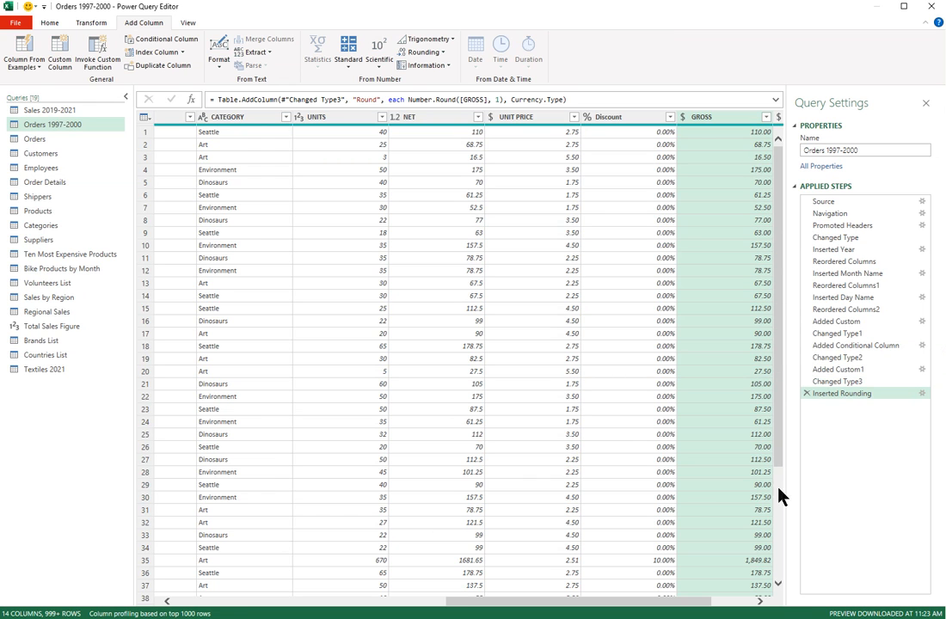
left_click(761, 601)
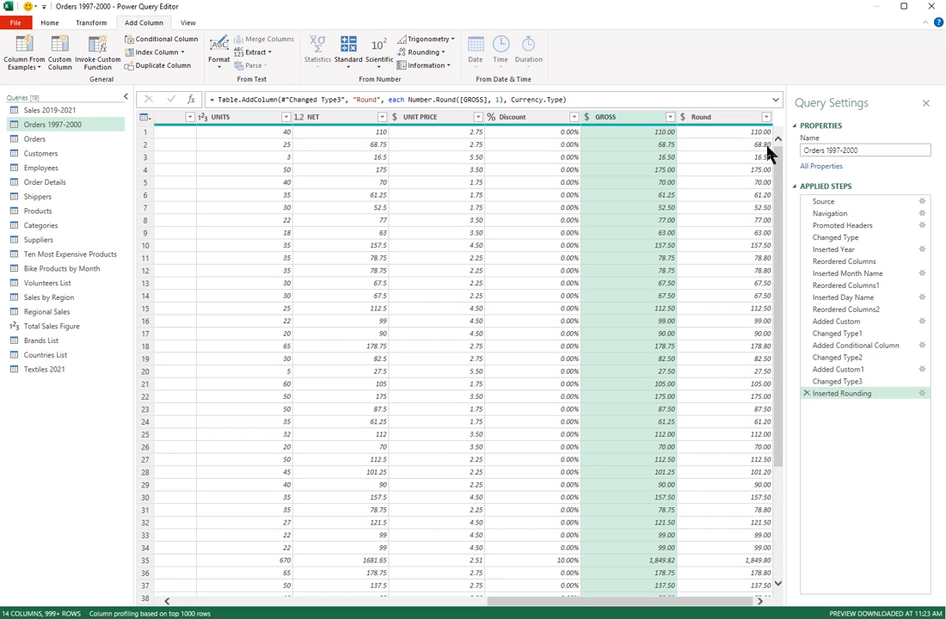
left_click(807, 394)
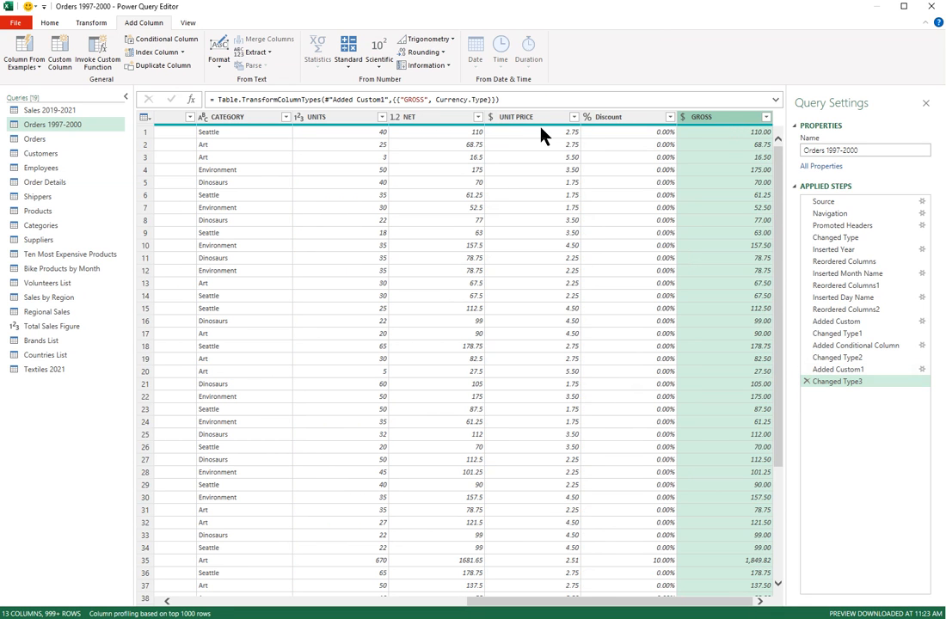
Step: Add a new column that tests whether the GROSS values are odd, and delete that applied step again
left_click(444, 67)
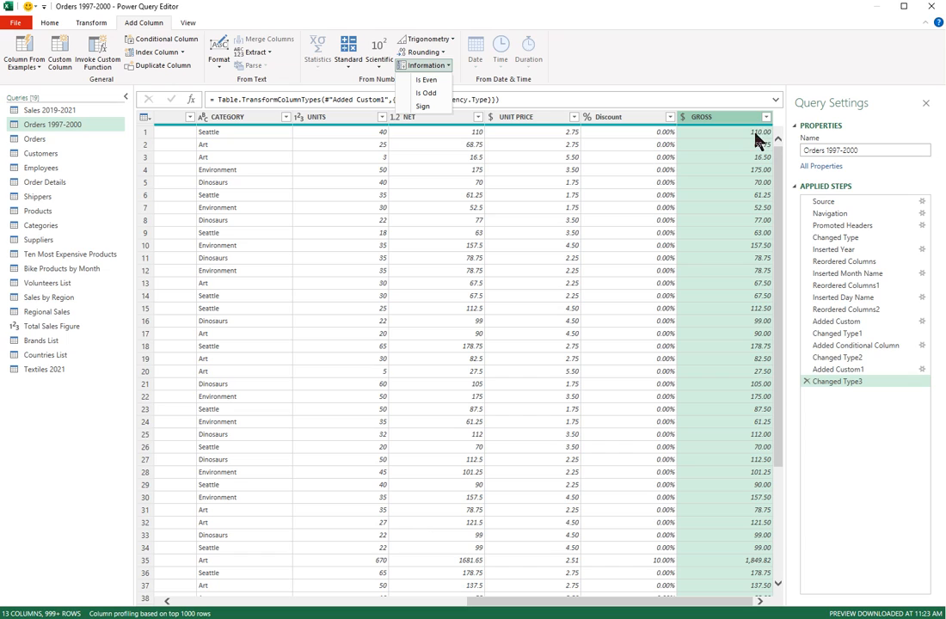
left_click(426, 94)
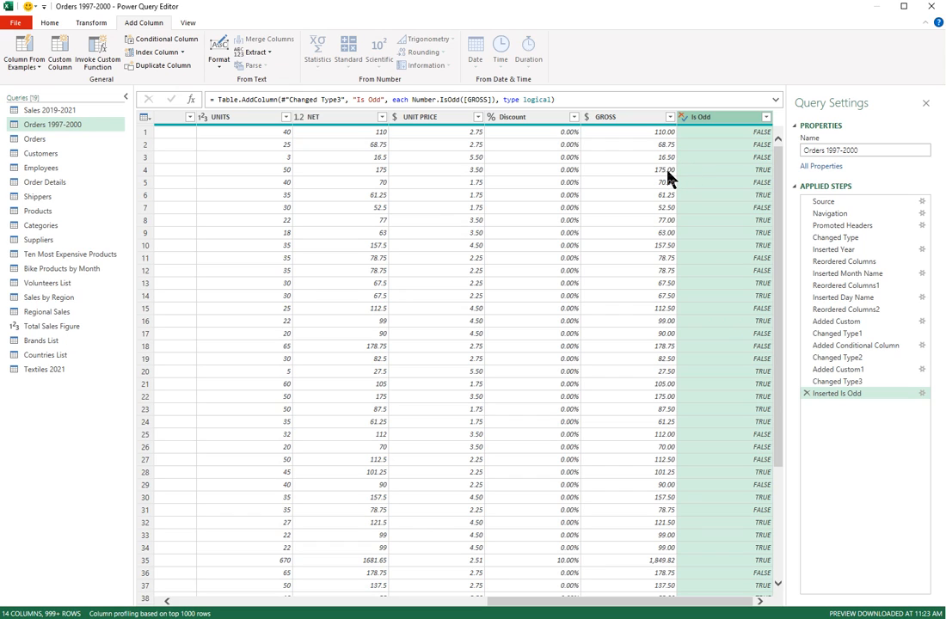
left_click(807, 394)
Step: Add a new column with the sign of the GROSS values, and delete that applied step again
left_click(751, 119)
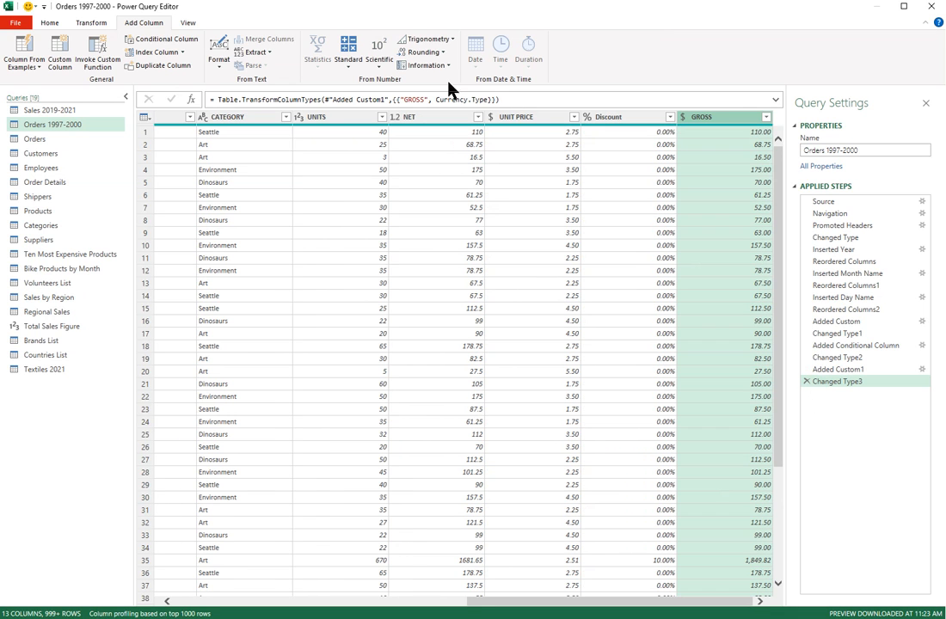
left_click(425, 65)
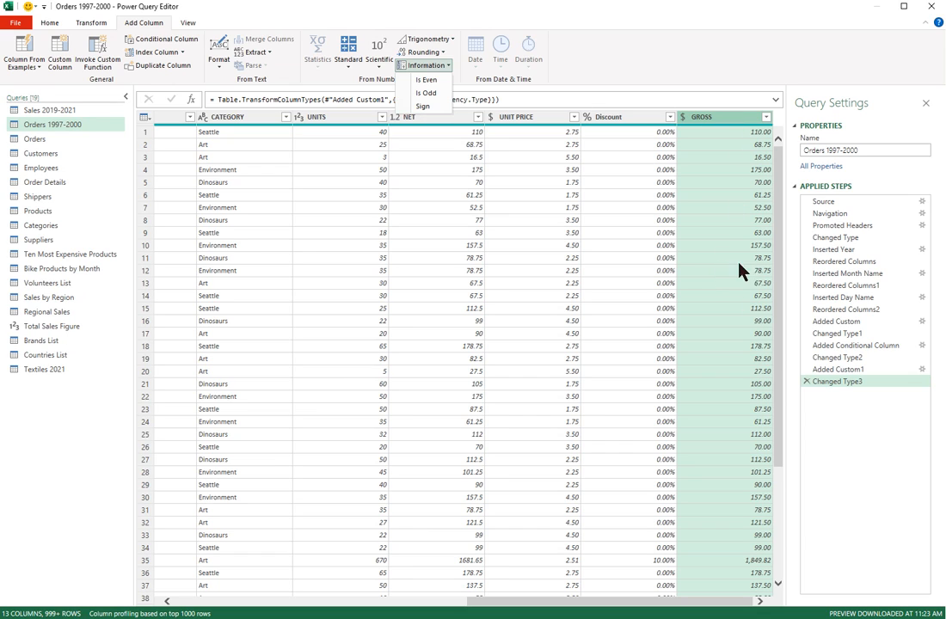
left_click(427, 106)
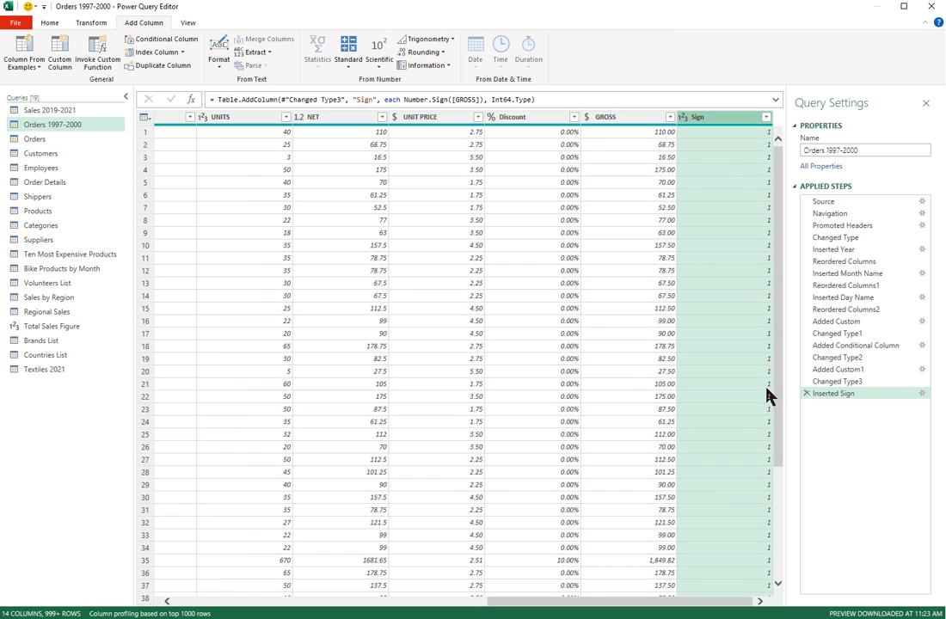
left_click(806, 393)
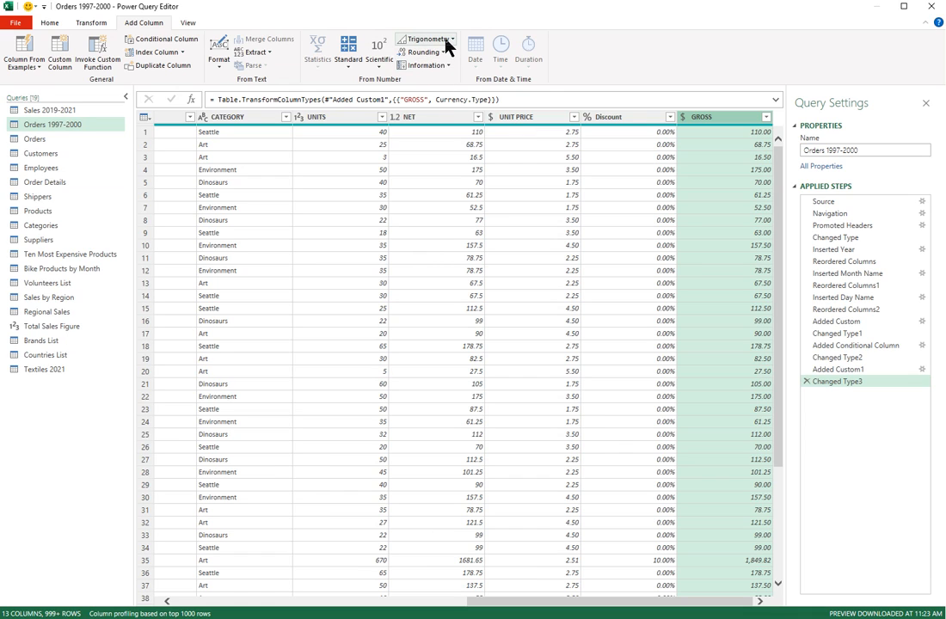
Step: Add a new column with the tangent of the GROSS values, delete that applied step, and keep GROSS selected
left_click(446, 41)
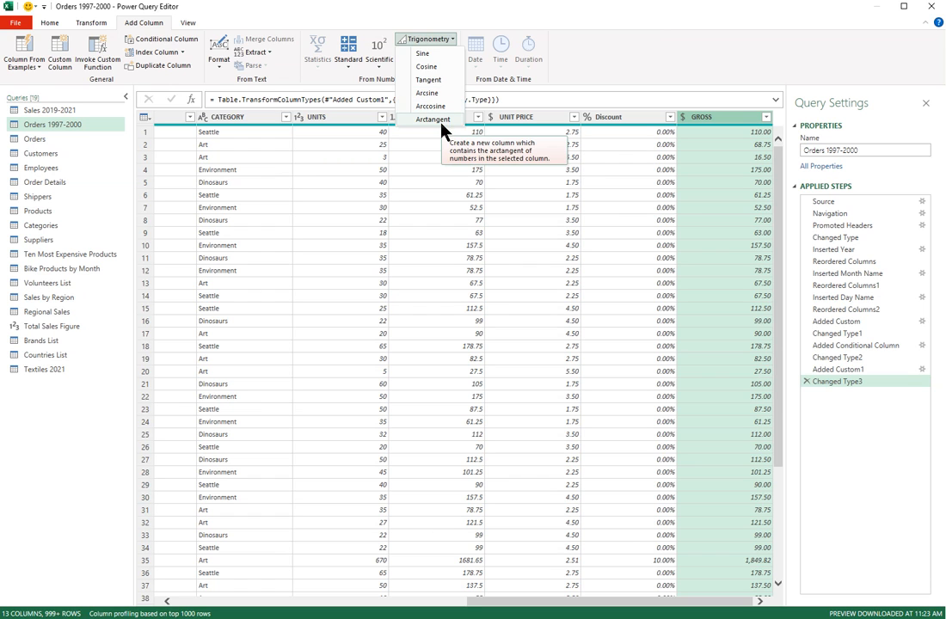
left_click(429, 80)
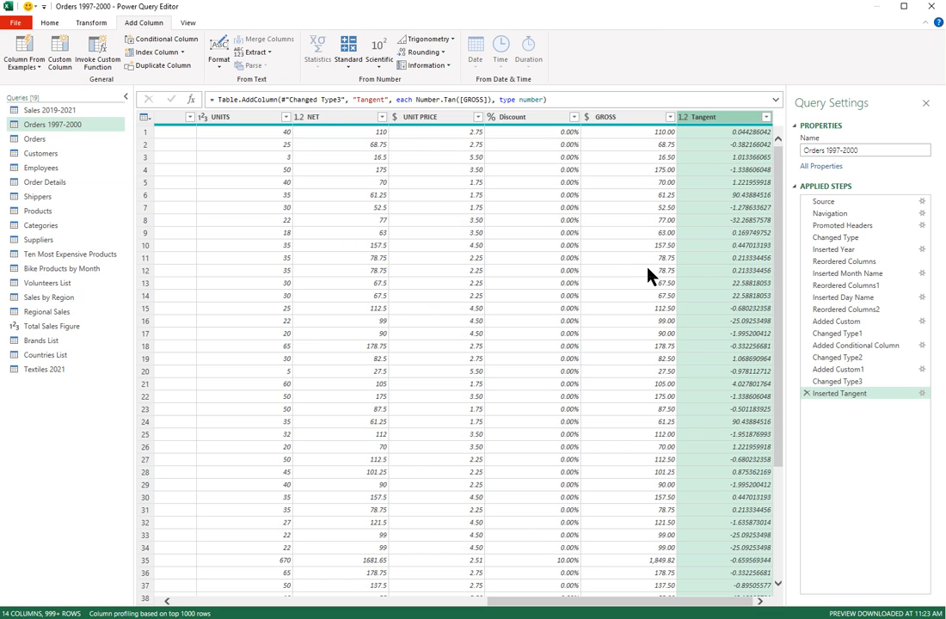
left_click(806, 394)
left_click(701, 118)
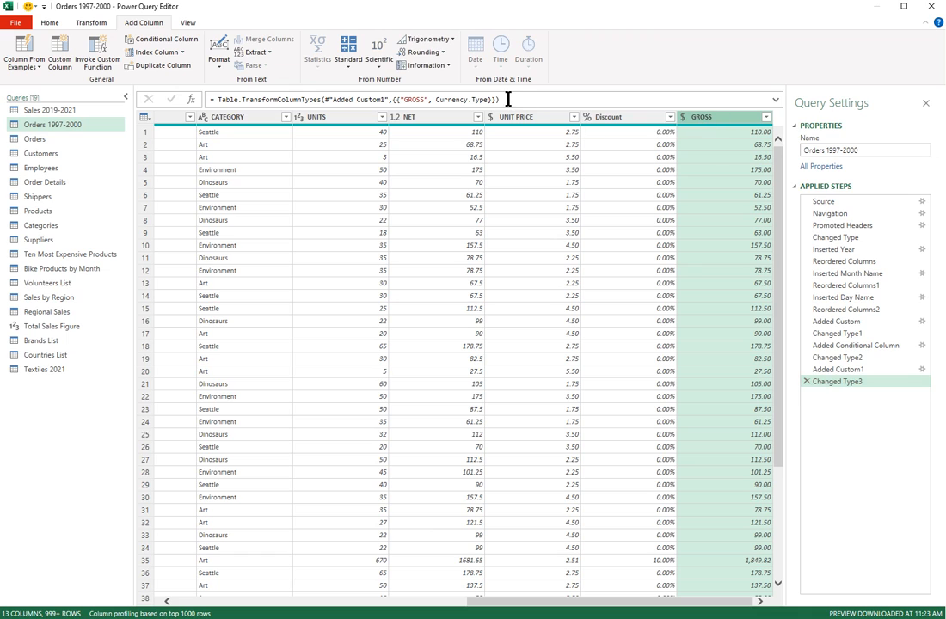
left_click(380, 66)
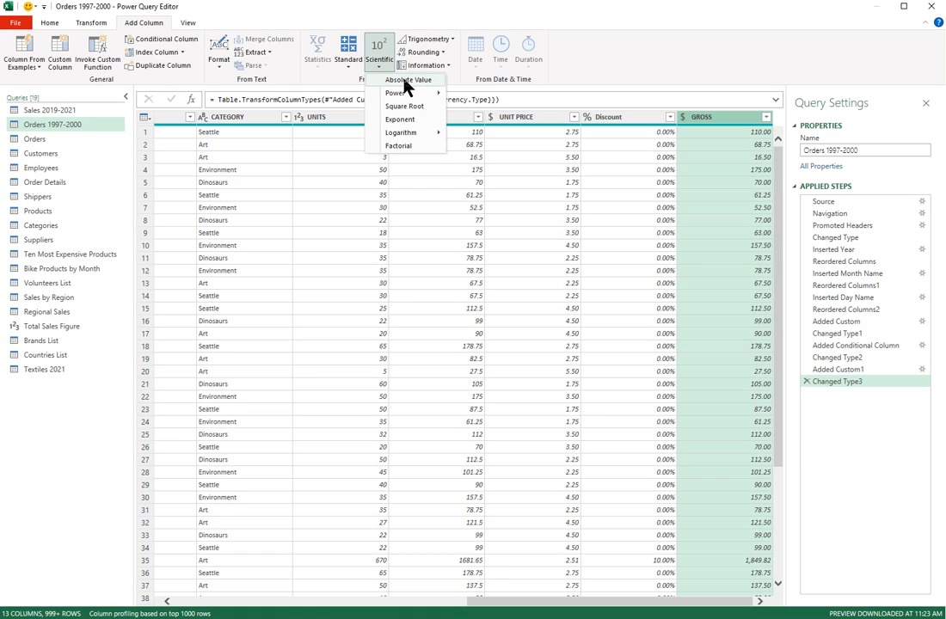
mouse_move(412, 100)
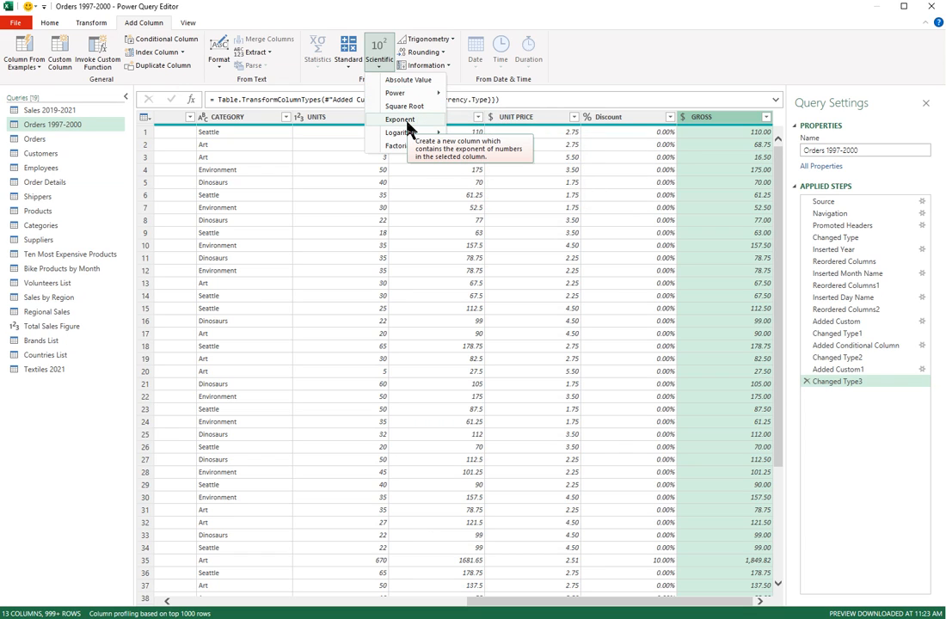
mouse_move(404, 138)
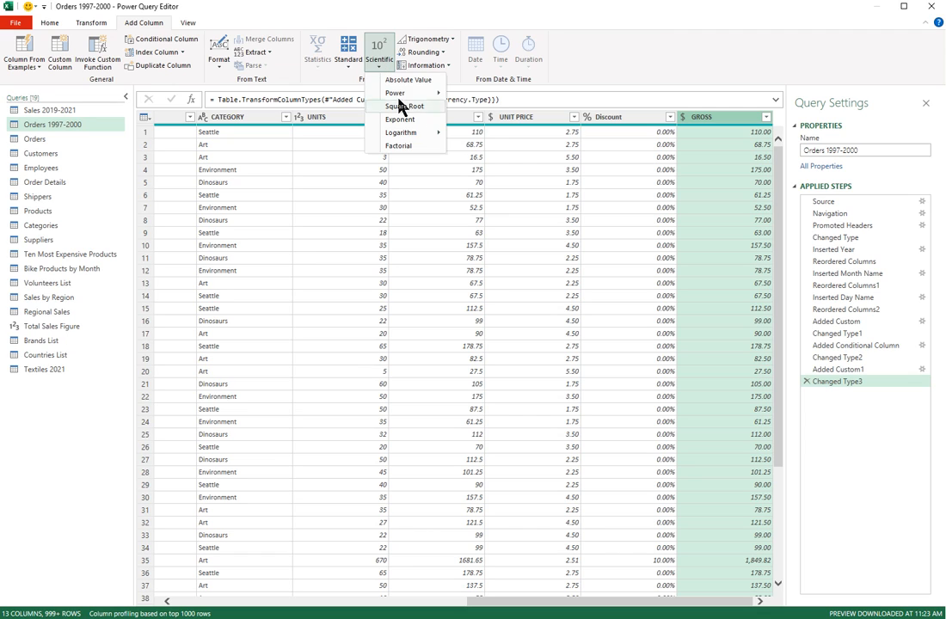
Step: Add a new column that adds 3.5 to each GROSS value, and delete that applied step again
left_click(349, 62)
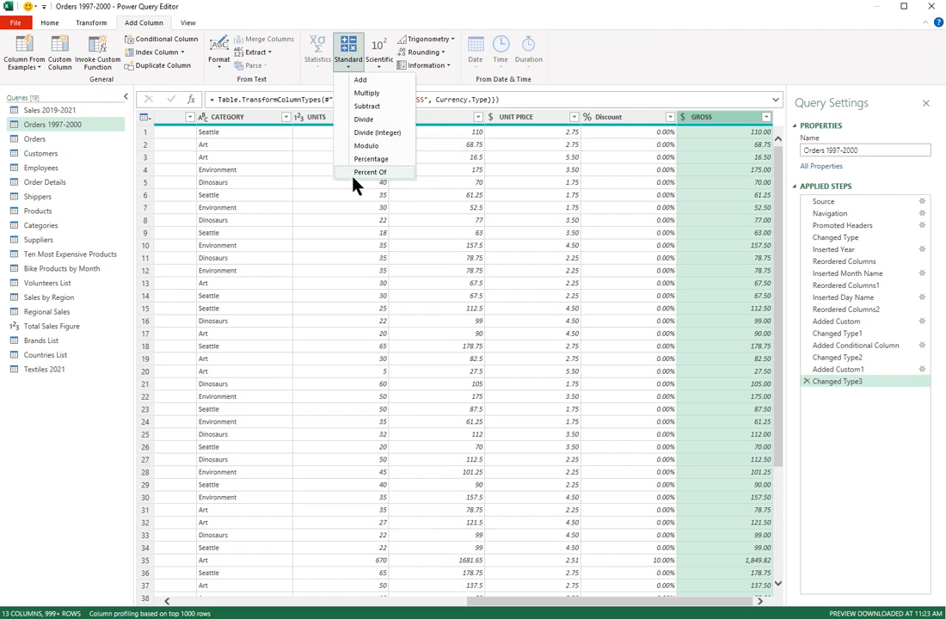
left_click(372, 81)
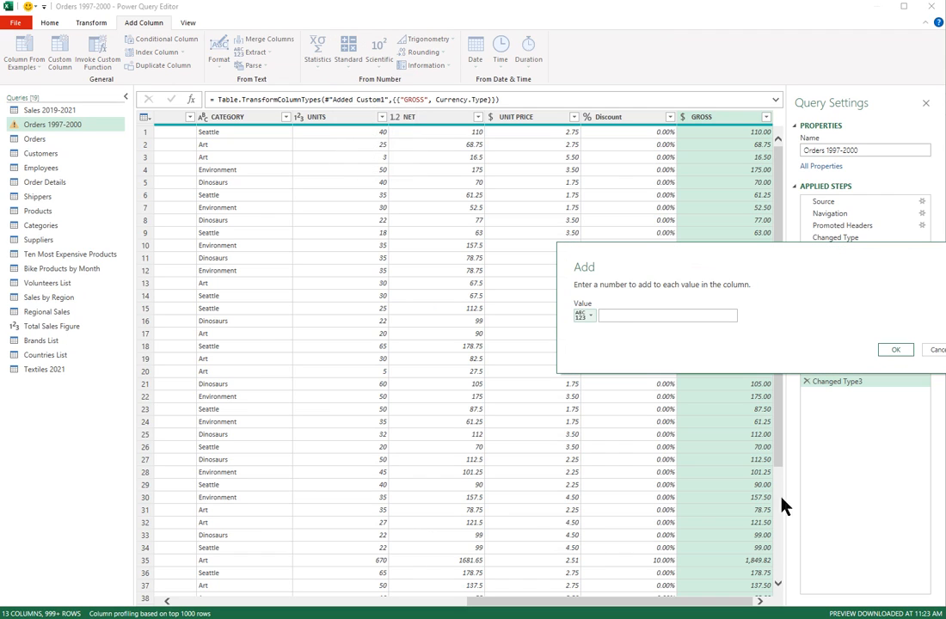
left_click(623, 313)
type("3.5")
left_click(898, 353)
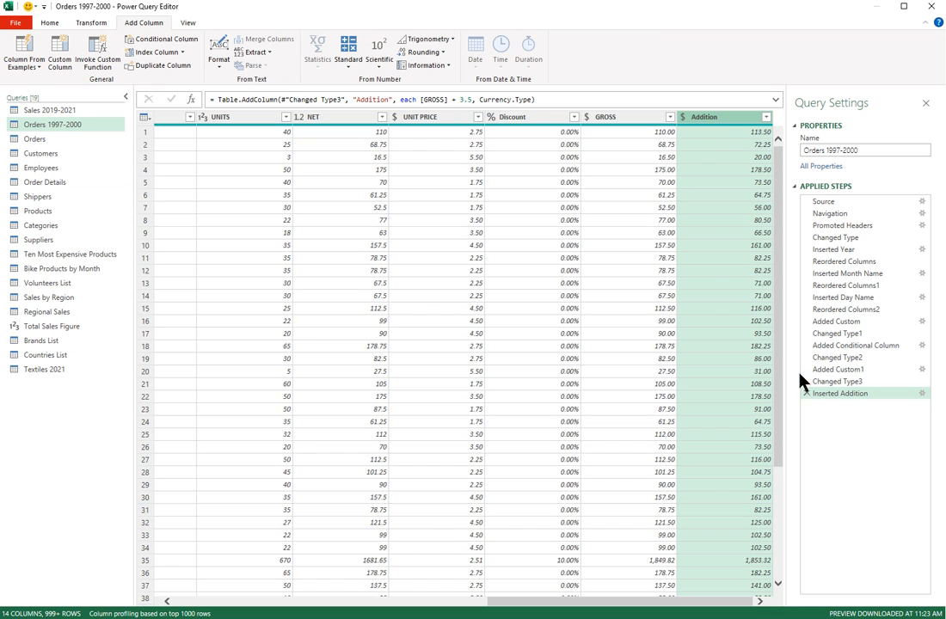
left_click(806, 394)
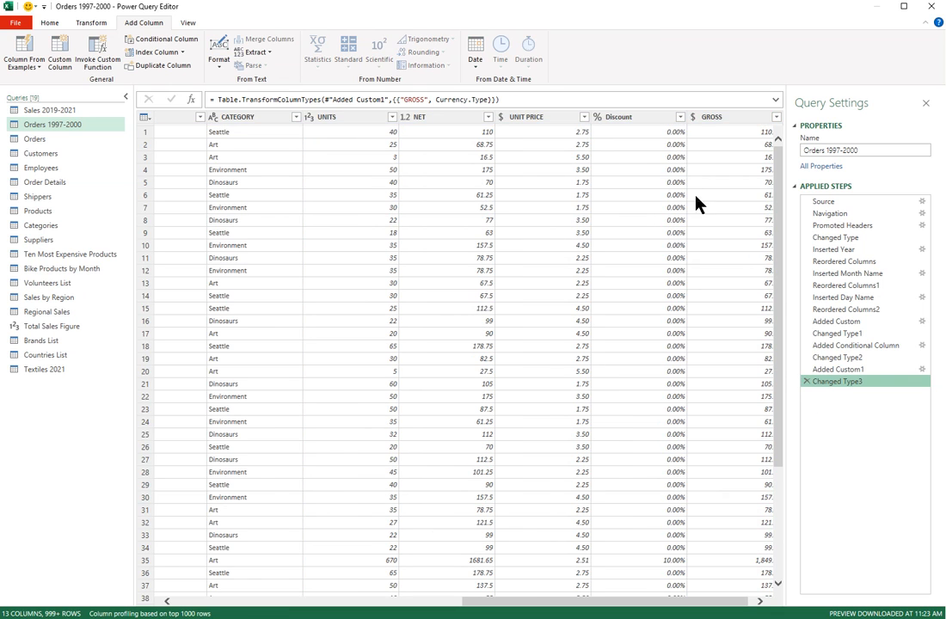
Step: Transform the query into the sum of the GROSS column, and delete that applied step again
left_click(729, 118)
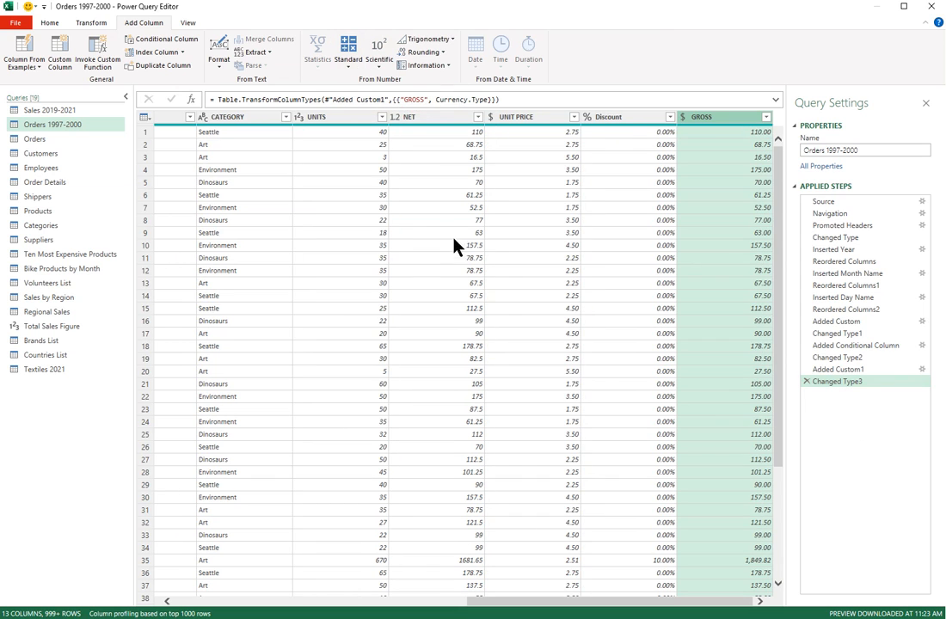
left_click(91, 24)
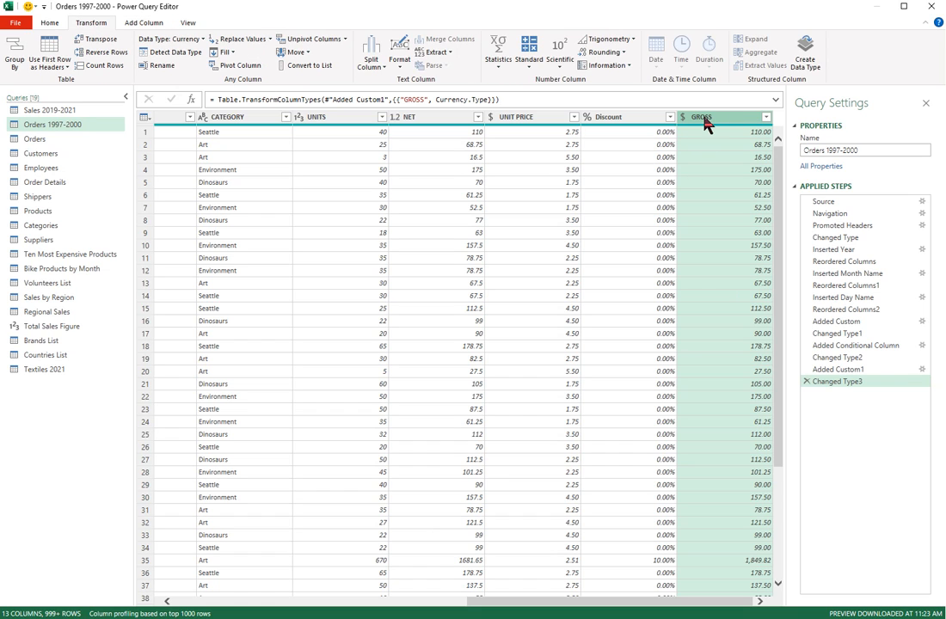
left_click(499, 67)
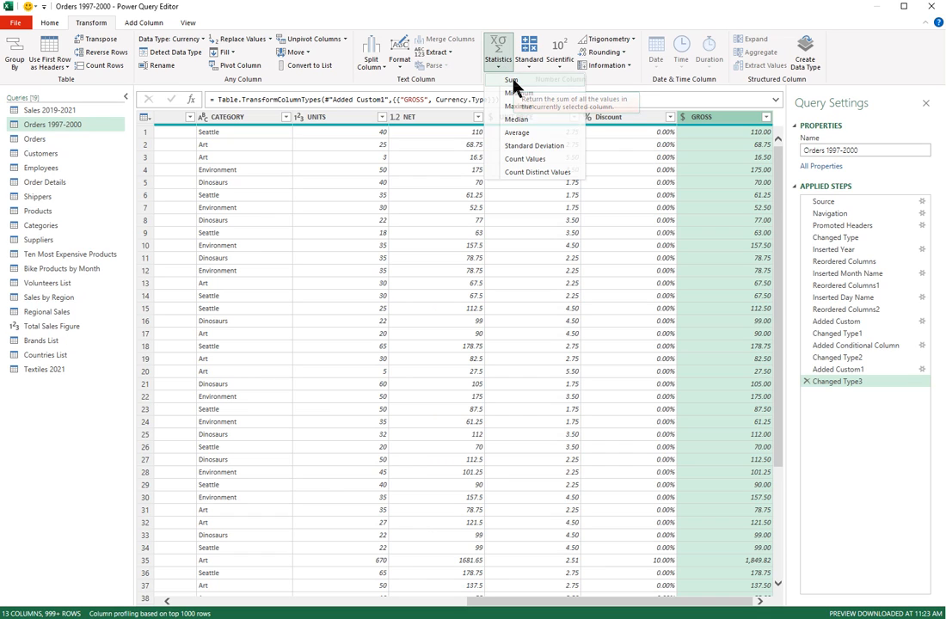
left_click(513, 81)
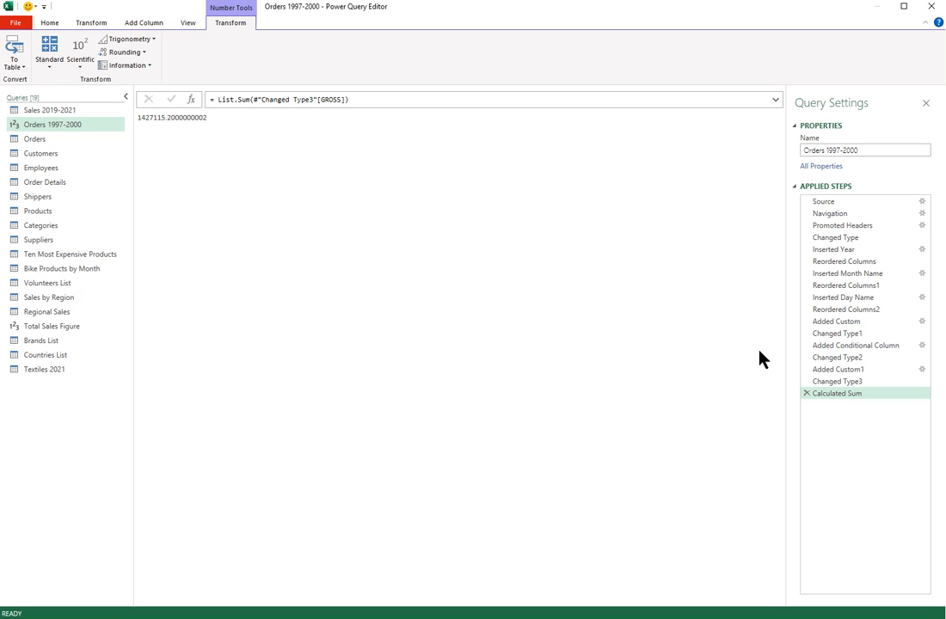
left_click(807, 393)
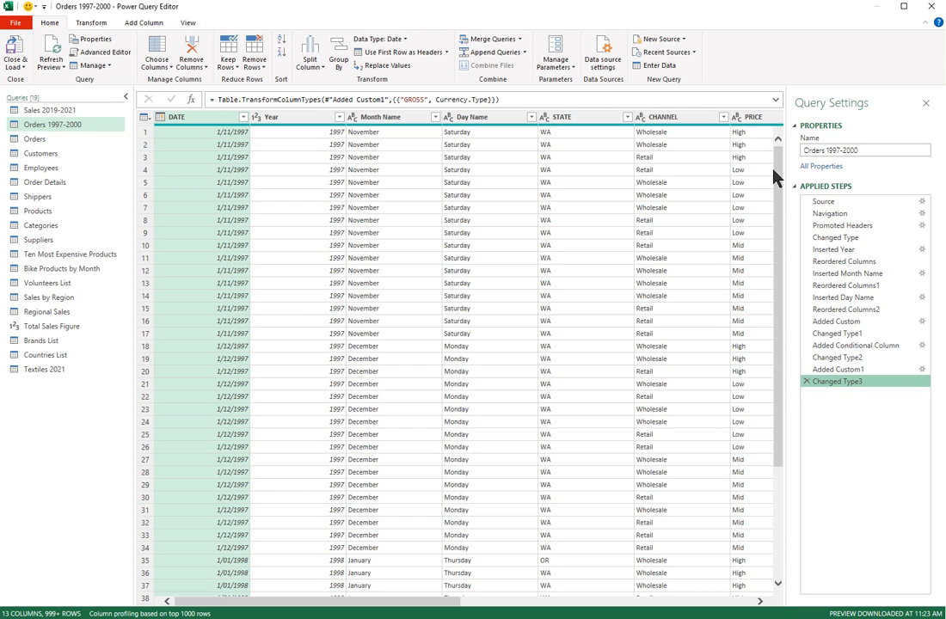
Step: Select the GROSS column again and open the Statistics calculations that transform it
left_click_drag(458, 602, 799, 600)
left_click(703, 117)
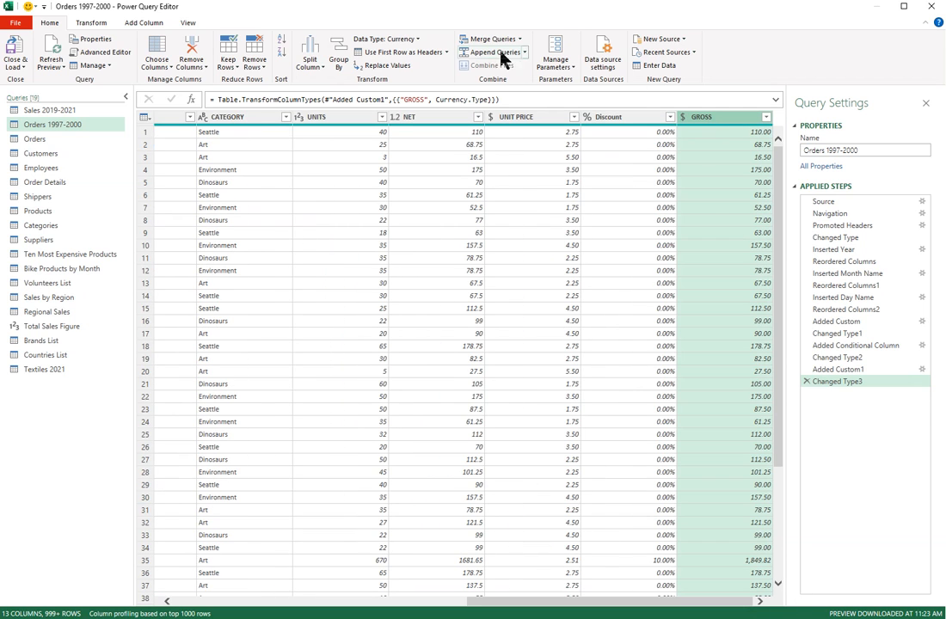
left_click(93, 23)
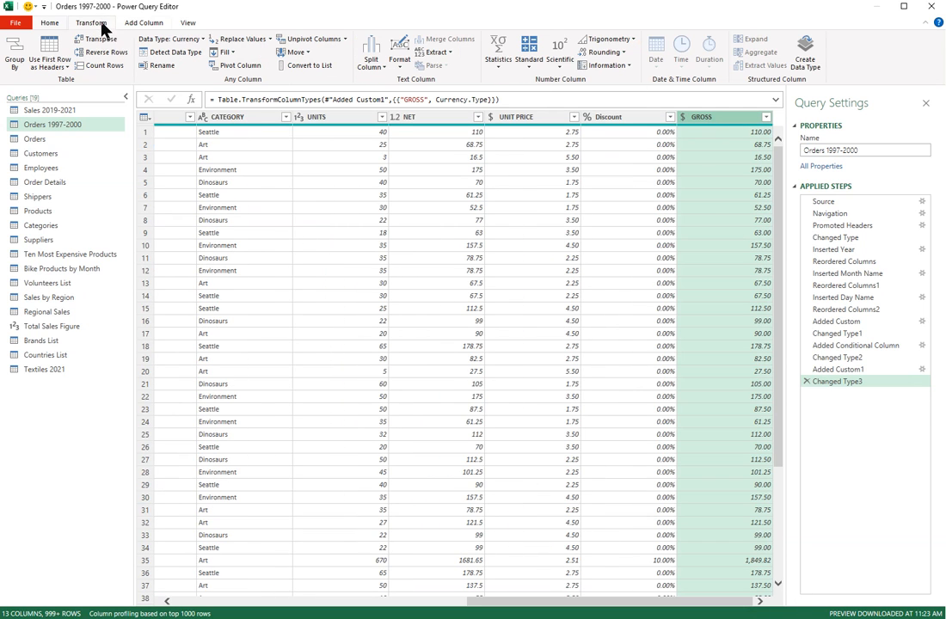
left_click(494, 63)
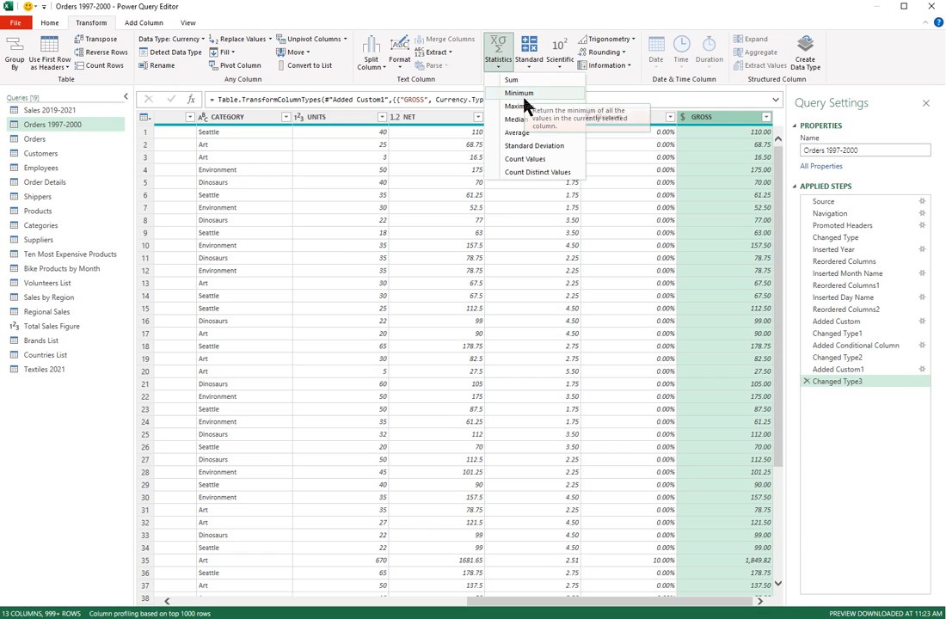